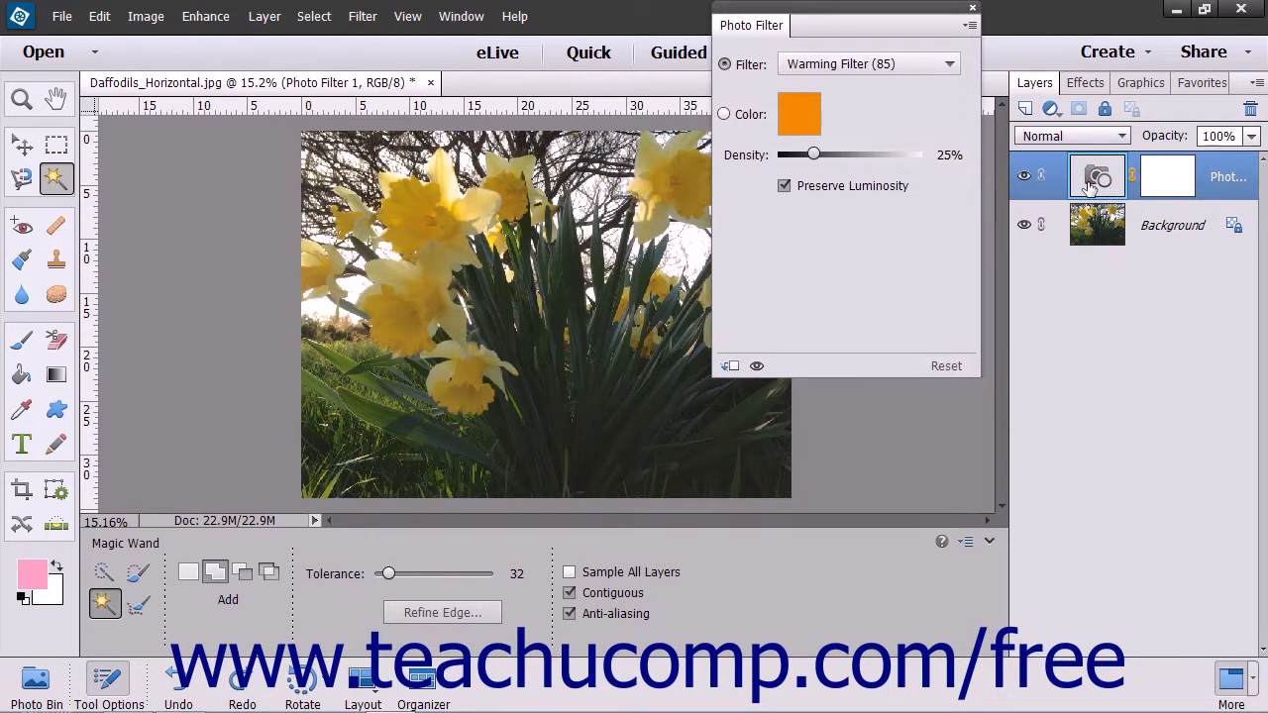
# - Close the Photo Filter settings, select that layer's mask, and reselect the previous selection around the upper-right daffodil
pyautogui.click(971, 8)
pyautogui.click(1169, 176)
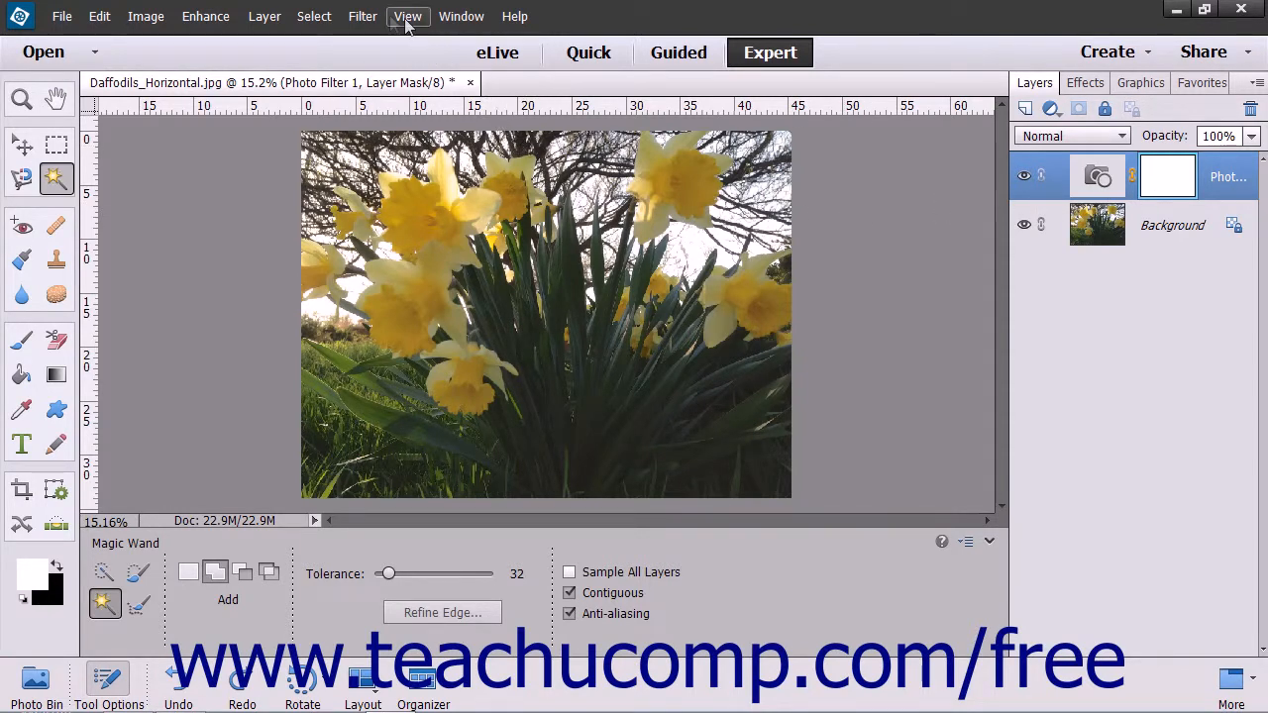
pyautogui.click(325, 17)
pyautogui.click(326, 81)
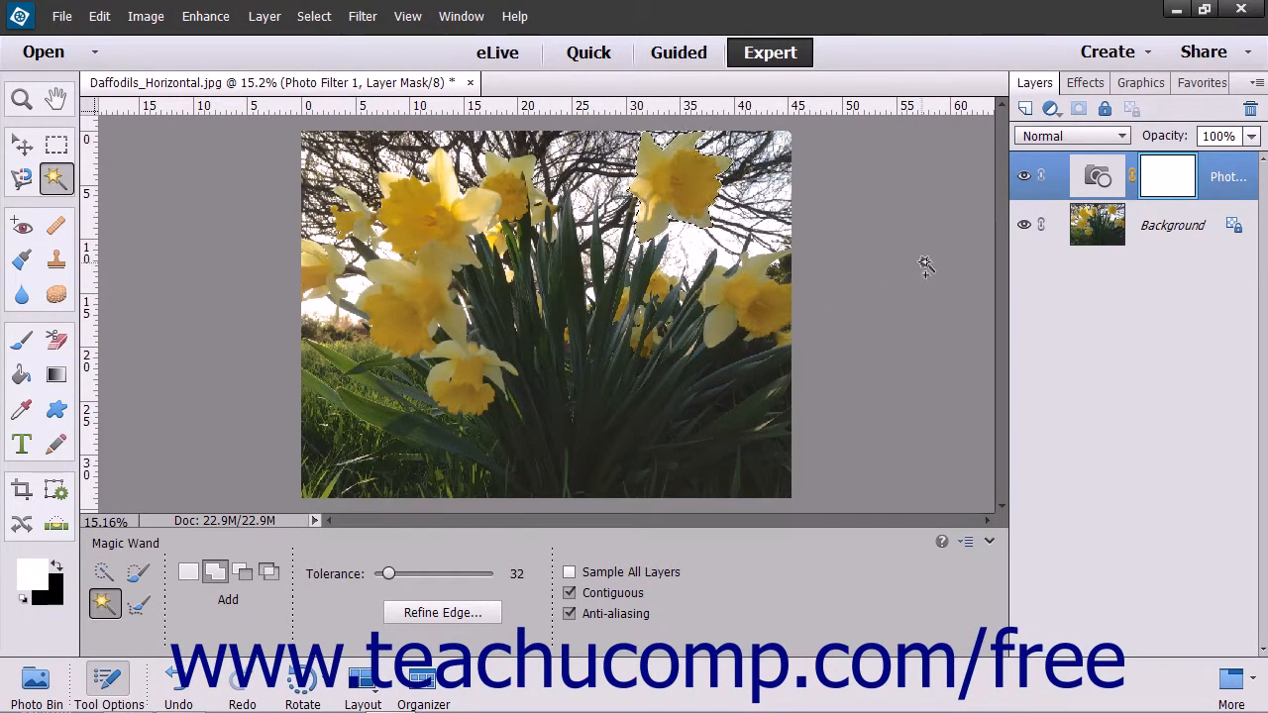
# - Add a Gradient fill layer with a radial style, limited to the daffodil selection
pyautogui.click(1052, 108)
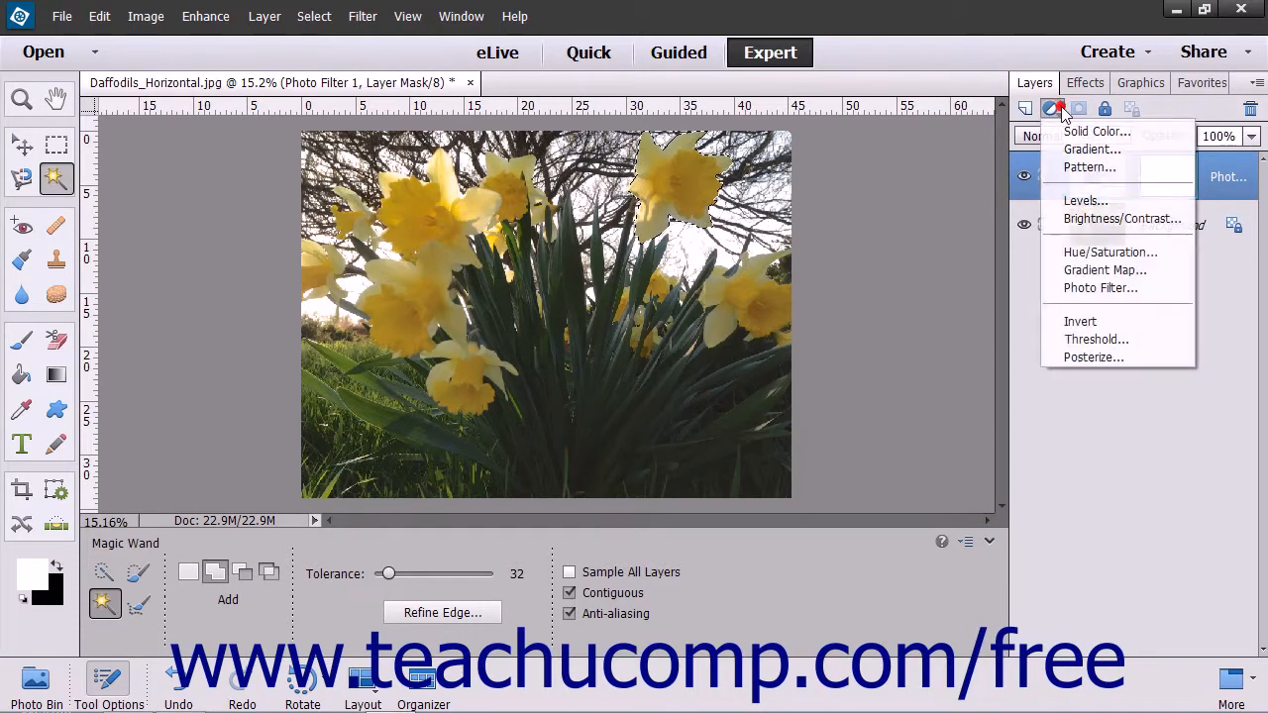
pyautogui.click(1089, 146)
pyautogui.click(666, 226)
pyautogui.click(640, 261)
pyautogui.click(746, 194)
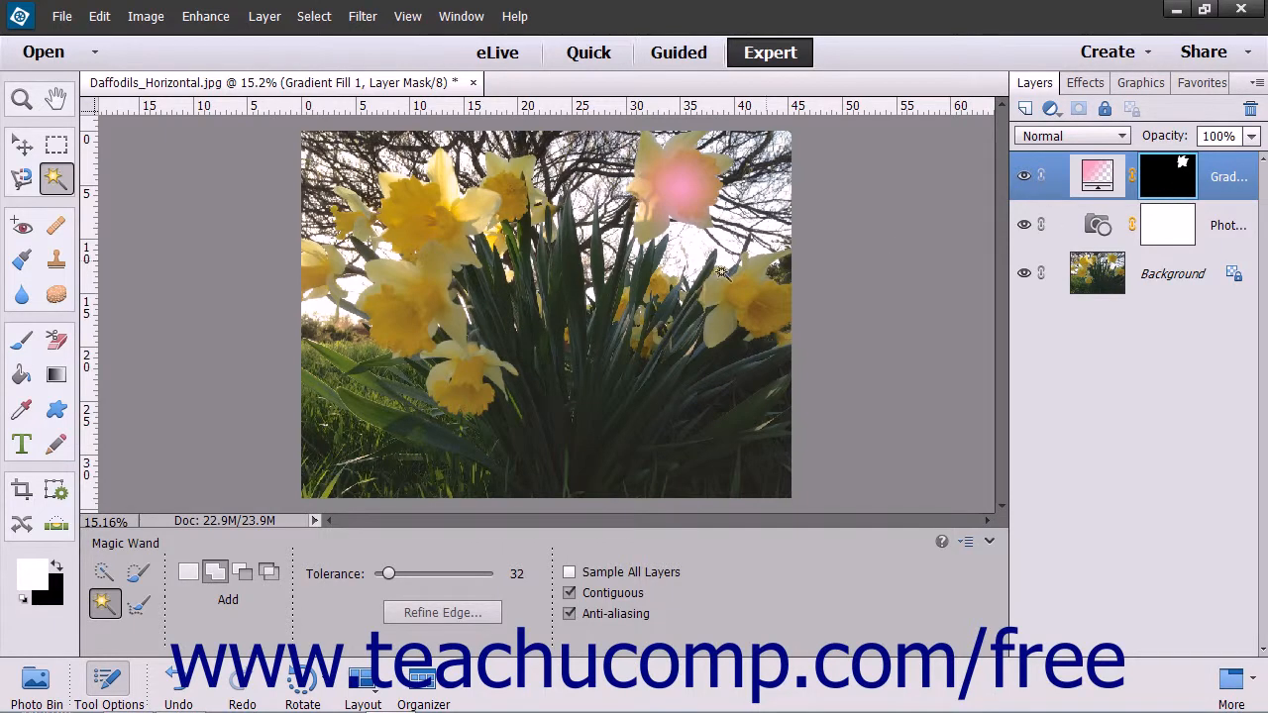
# - Try painting black with a 91 px brush on the gradient layer's mask over the pink daffodil, and undo the stroke
pyautogui.click(22, 340)
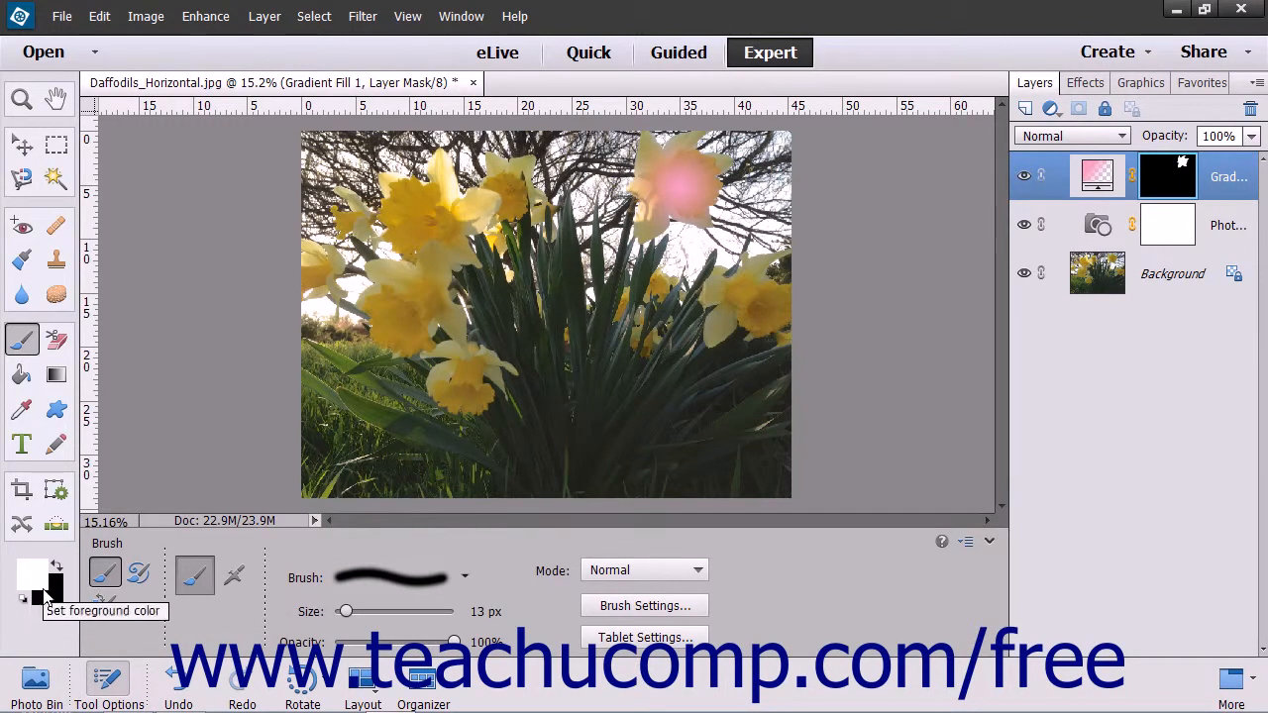
pyautogui.click(30, 573)
pyautogui.click(408, 433)
pyautogui.click(826, 138)
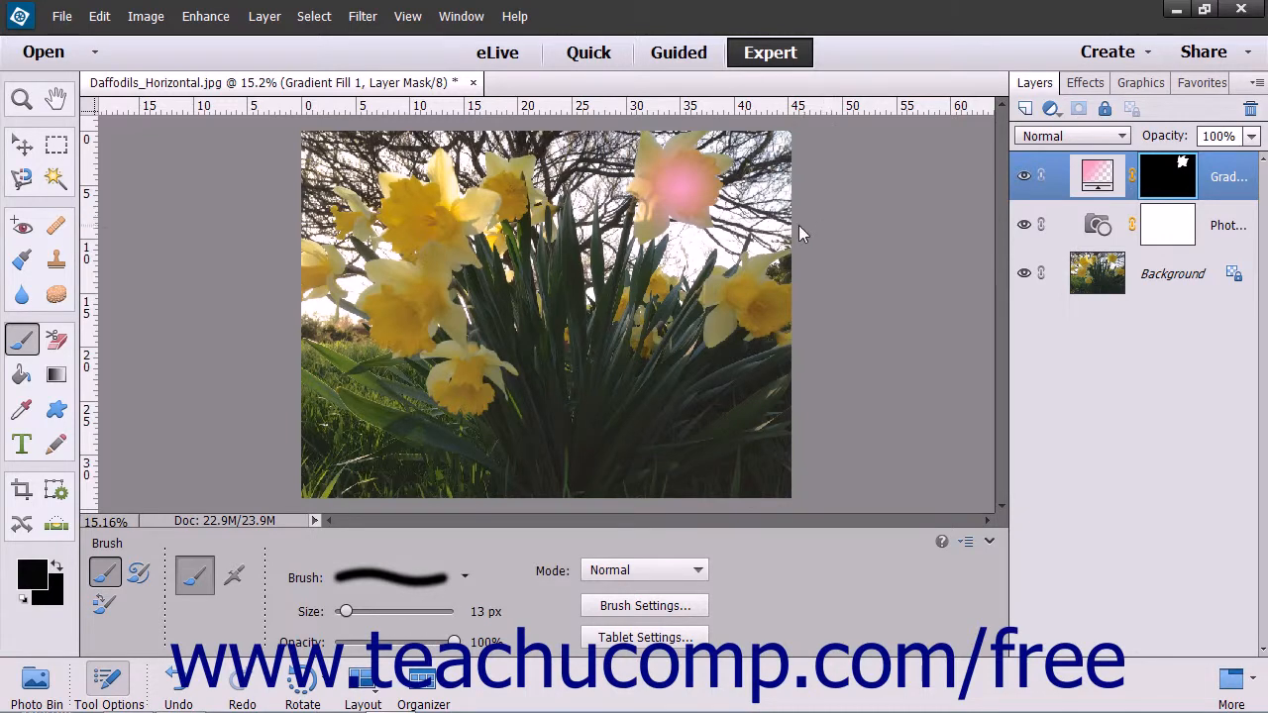
pyautogui.moveTo(348, 610); pyautogui.dragTo(403, 611)
pyautogui.moveTo(678, 220)
pyautogui.mouseDown()
pyautogui.moveTo(723, 177)
pyautogui.moveTo(646, 220)
pyautogui.moveTo(721, 167)
pyautogui.moveTo(649, 214)
pyautogui.mouseUp()
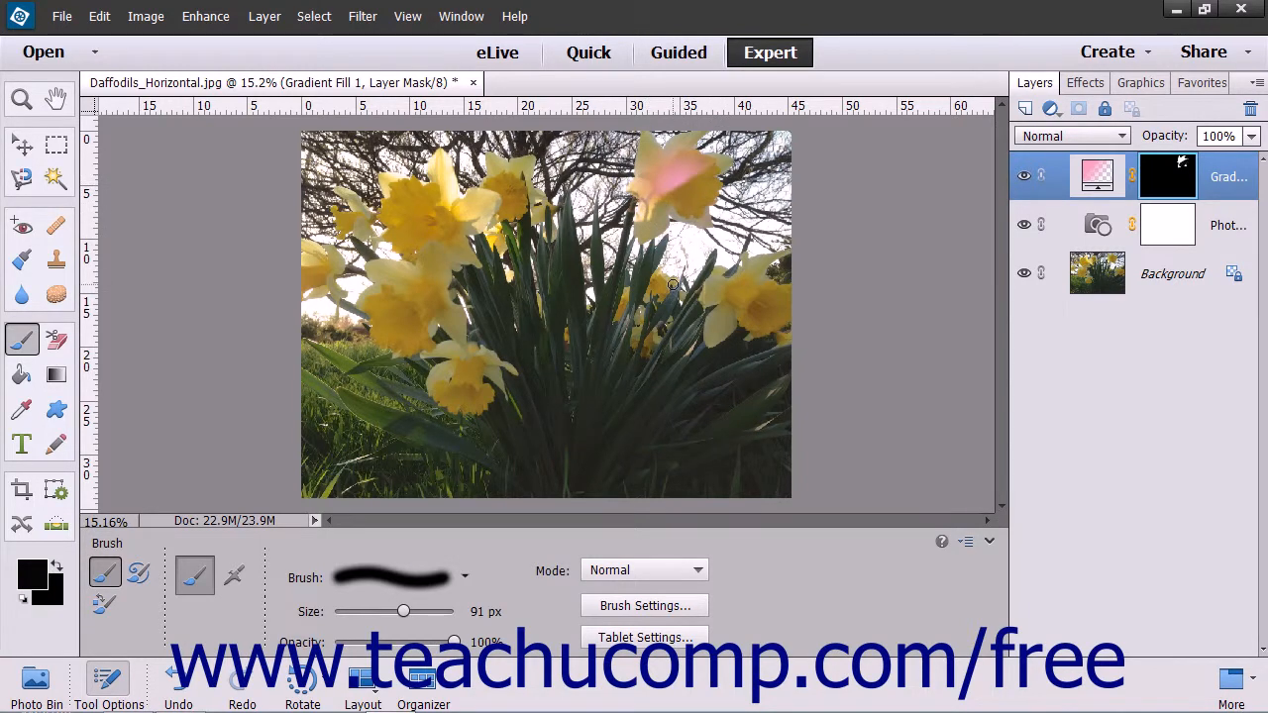
pyautogui.hotkey('ctrl', 'z')
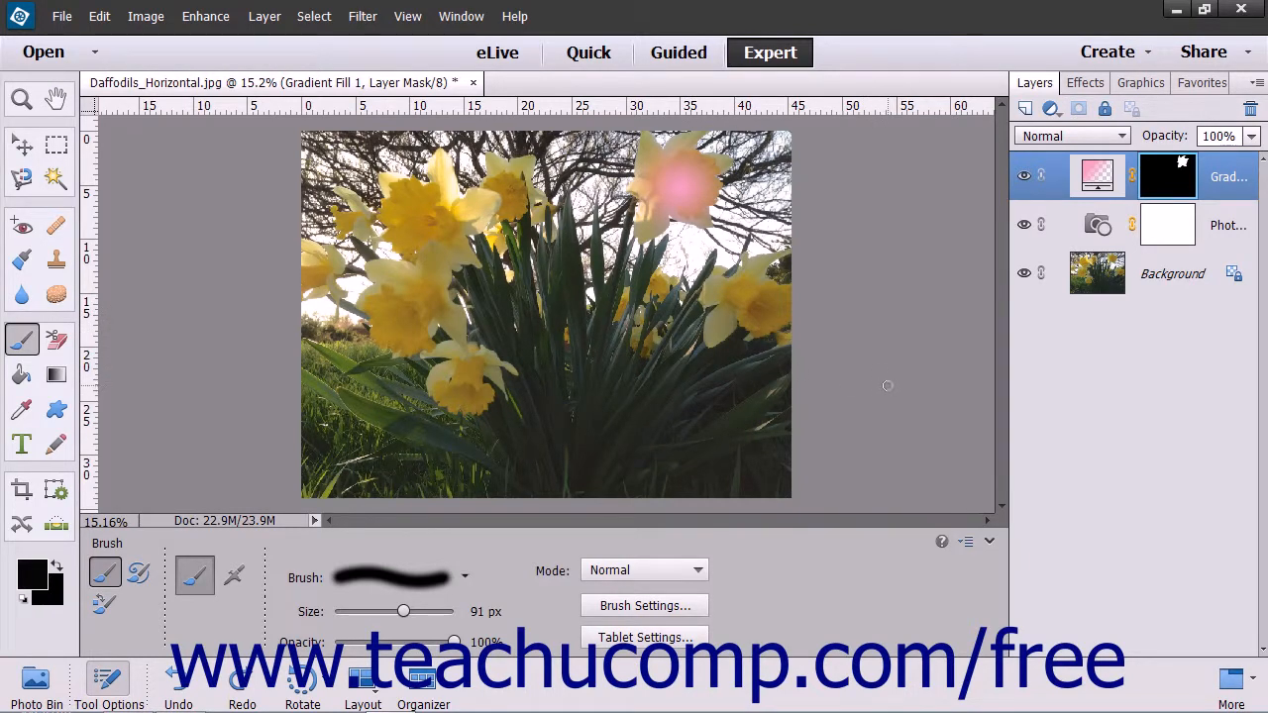
# - Draw a heart with the Custom Shape tool over the dark leaves below the flowers
pyautogui.click(56, 414)
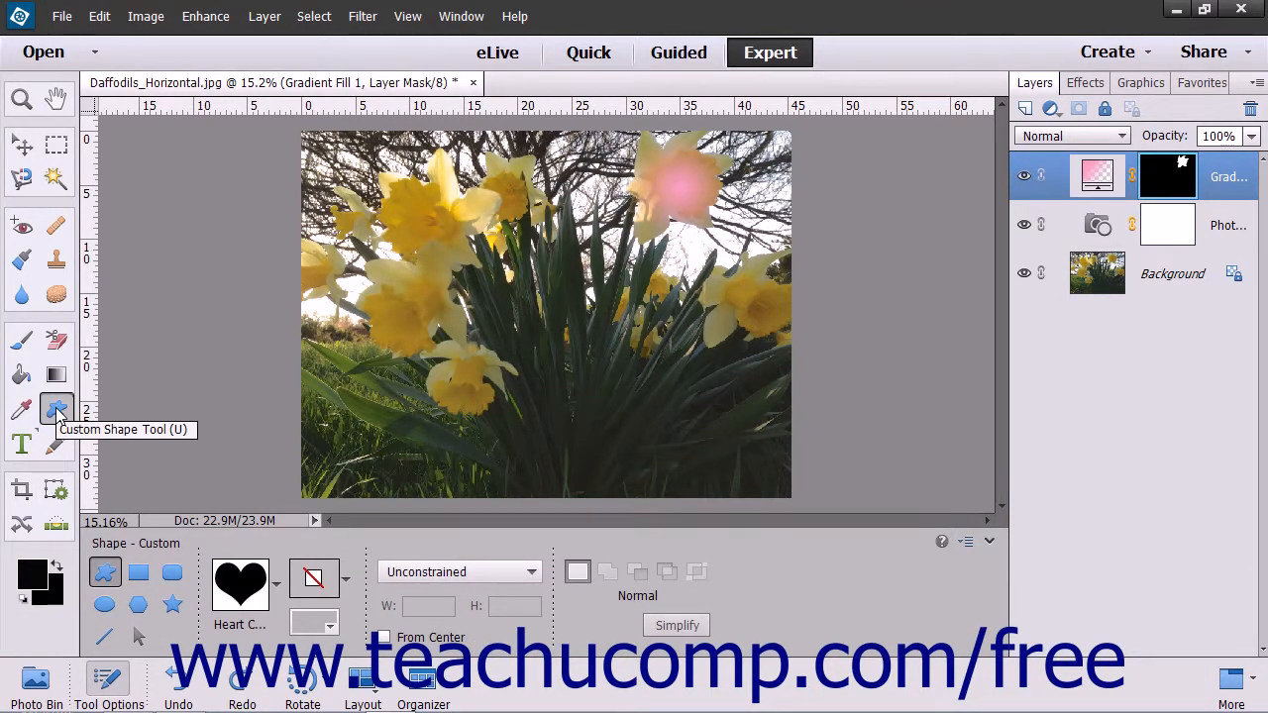
pyautogui.click(230, 590)
pyautogui.moveTo(574, 362); pyautogui.dragTo(671, 449)
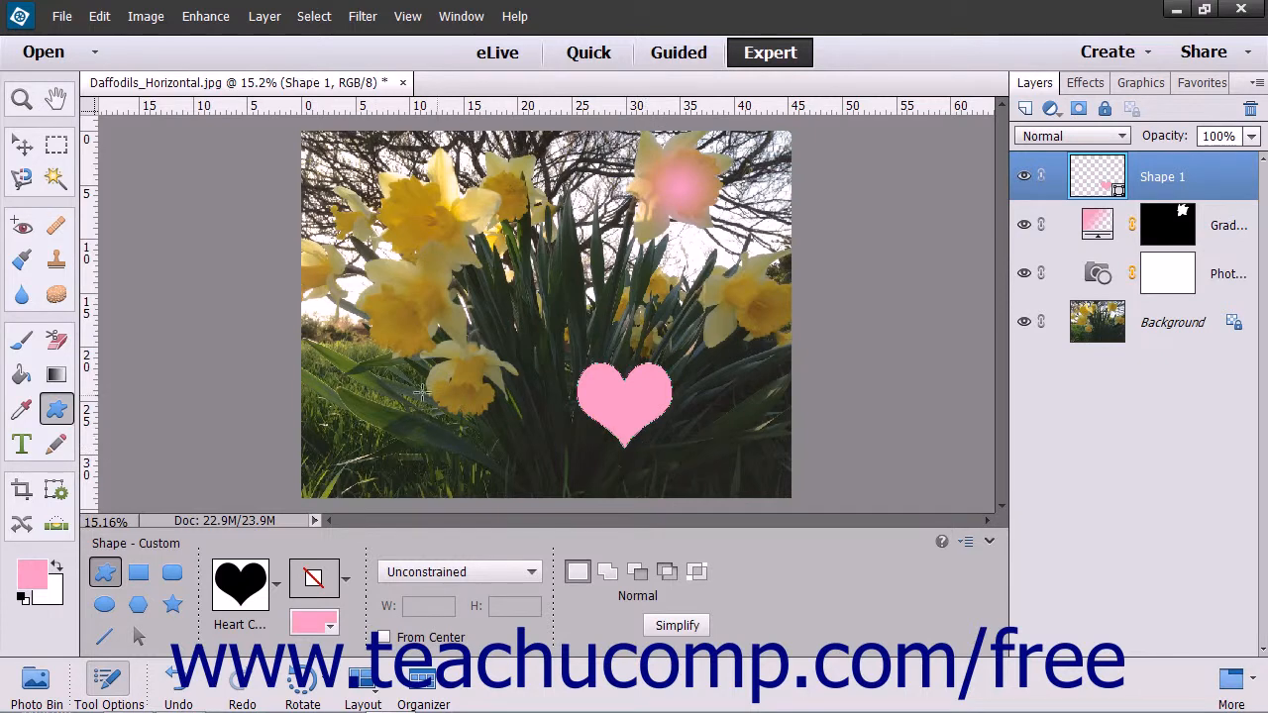
# - Simplify the heart's shape layer and select the heart with the Magic Wand
pyautogui.click(57, 179)
pyautogui.click(646, 420)
pyautogui.click(583, 283)
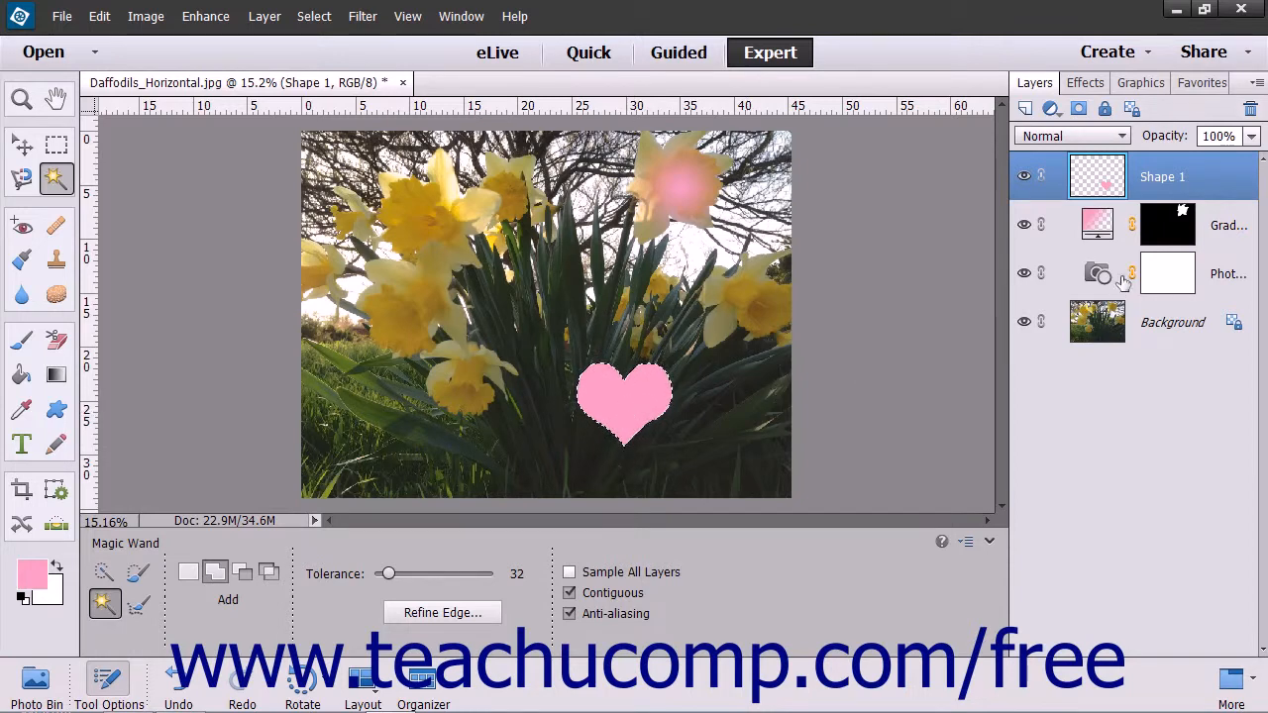
# - Delete the Shape 1 layer, keeping the heart-shaped selection active
pyautogui.rightClick(1194, 178)
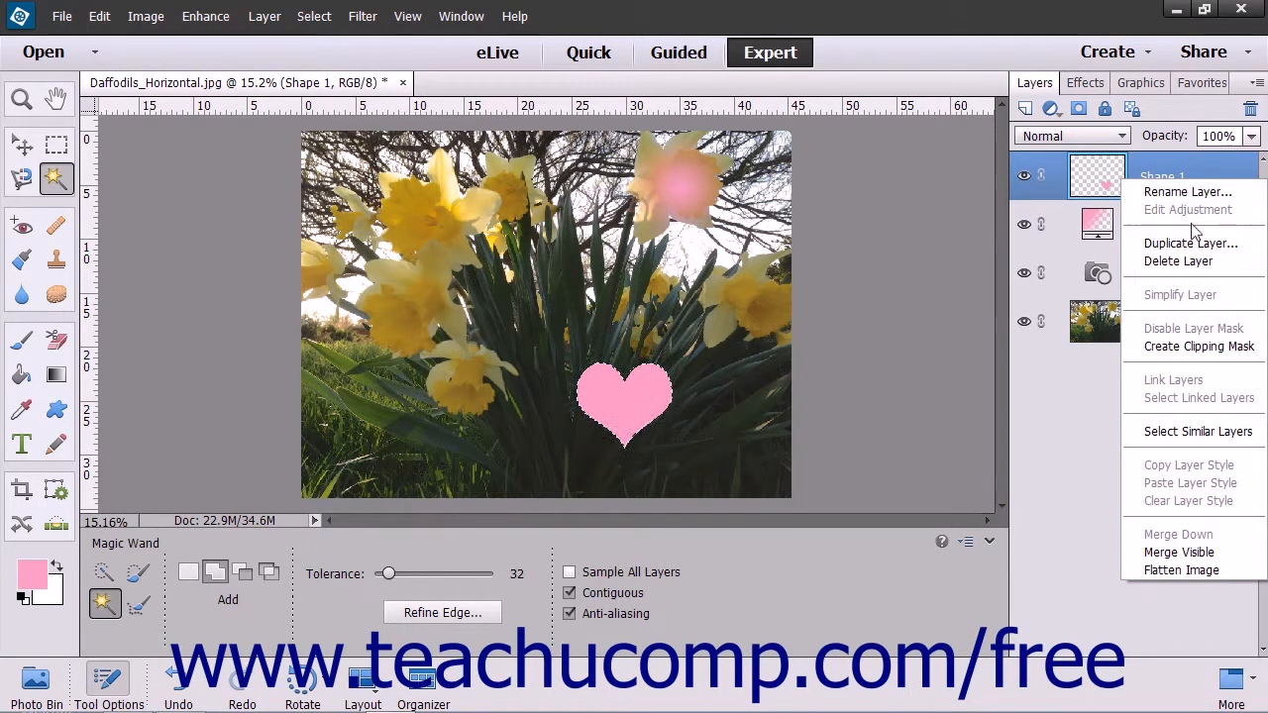
pyautogui.click(1178, 261)
pyautogui.click(614, 287)
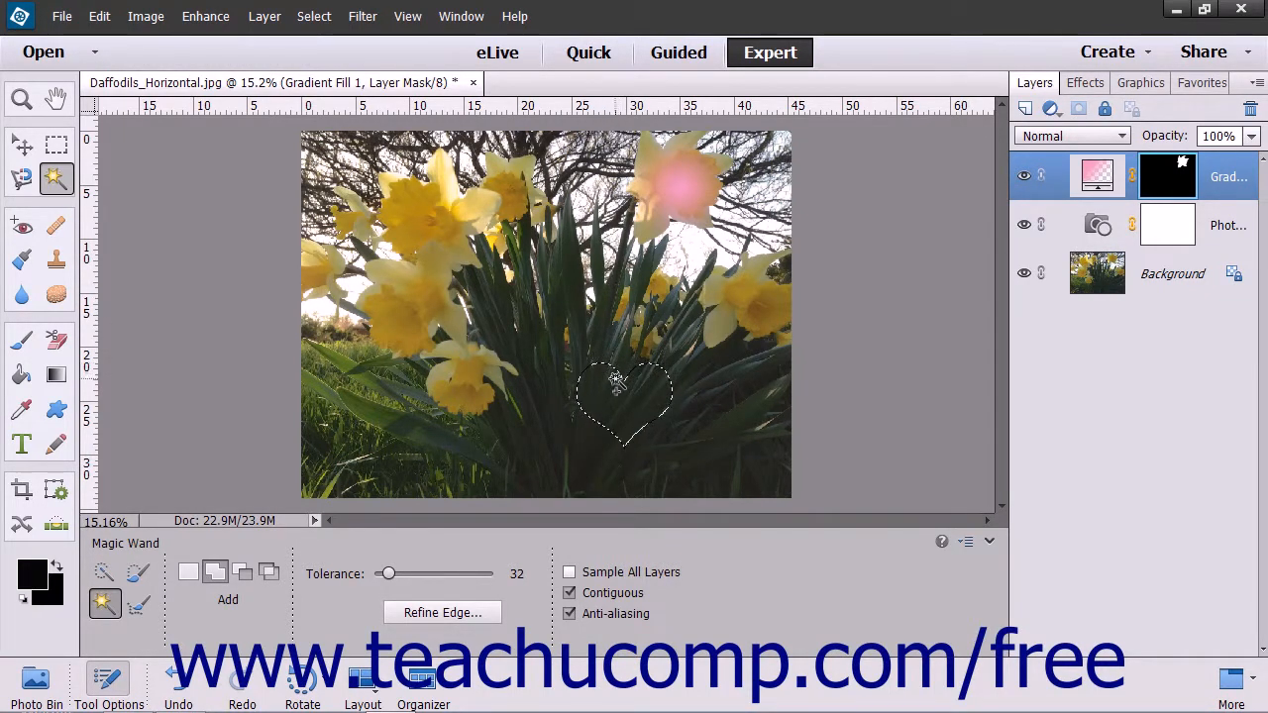
# - Add the gradient layer's mask to the heart selection, and replace that mask with a new one made from the combined selection
pyautogui.rightClick(1162, 196)
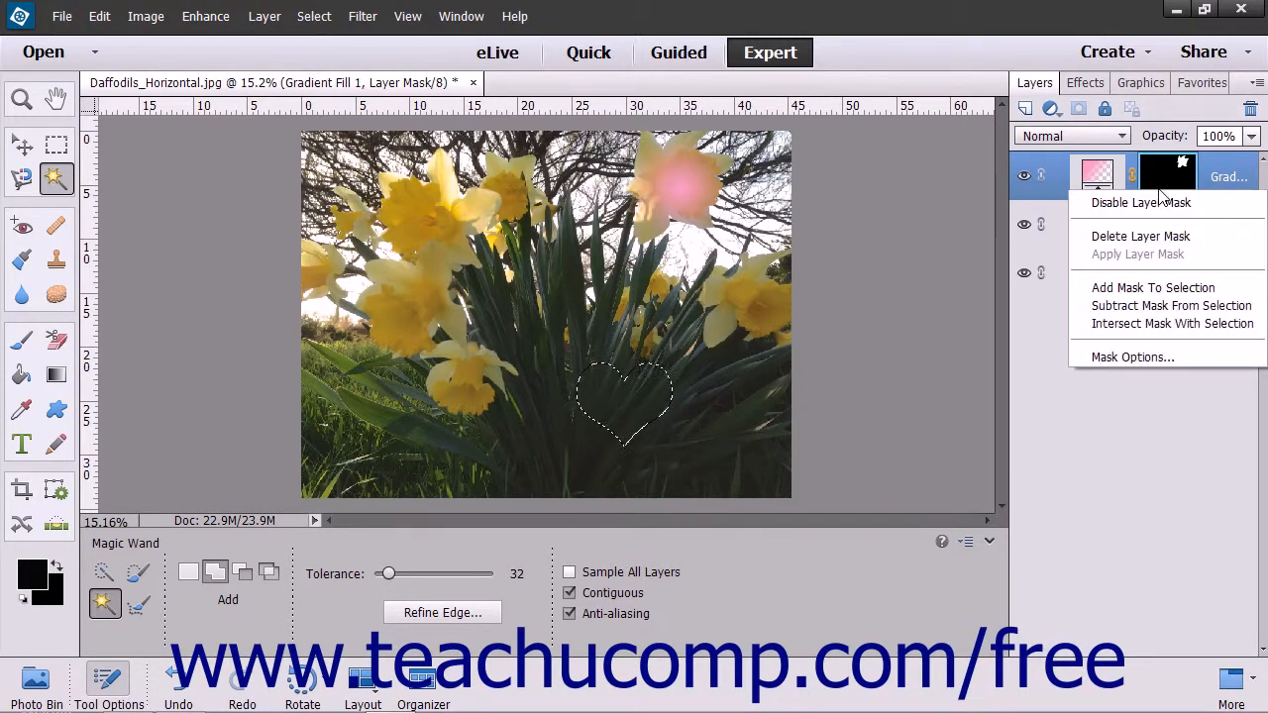
pyautogui.click(1144, 289)
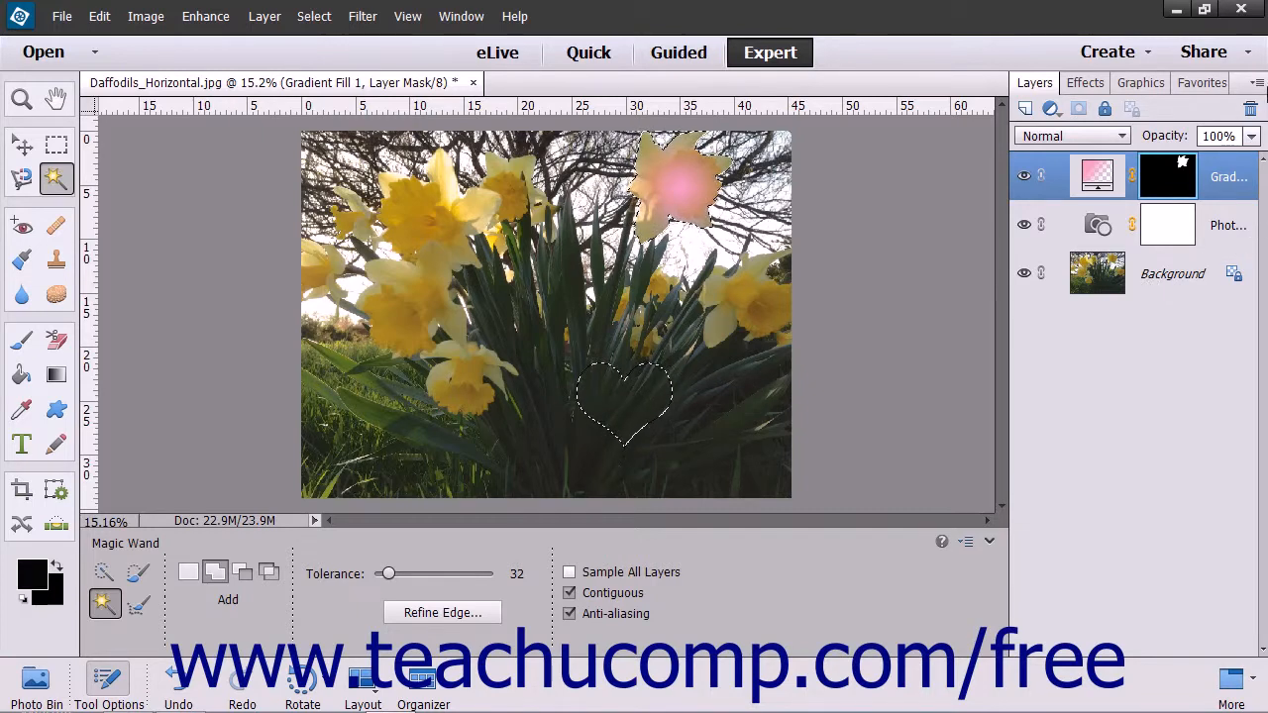
pyautogui.click(265, 17)
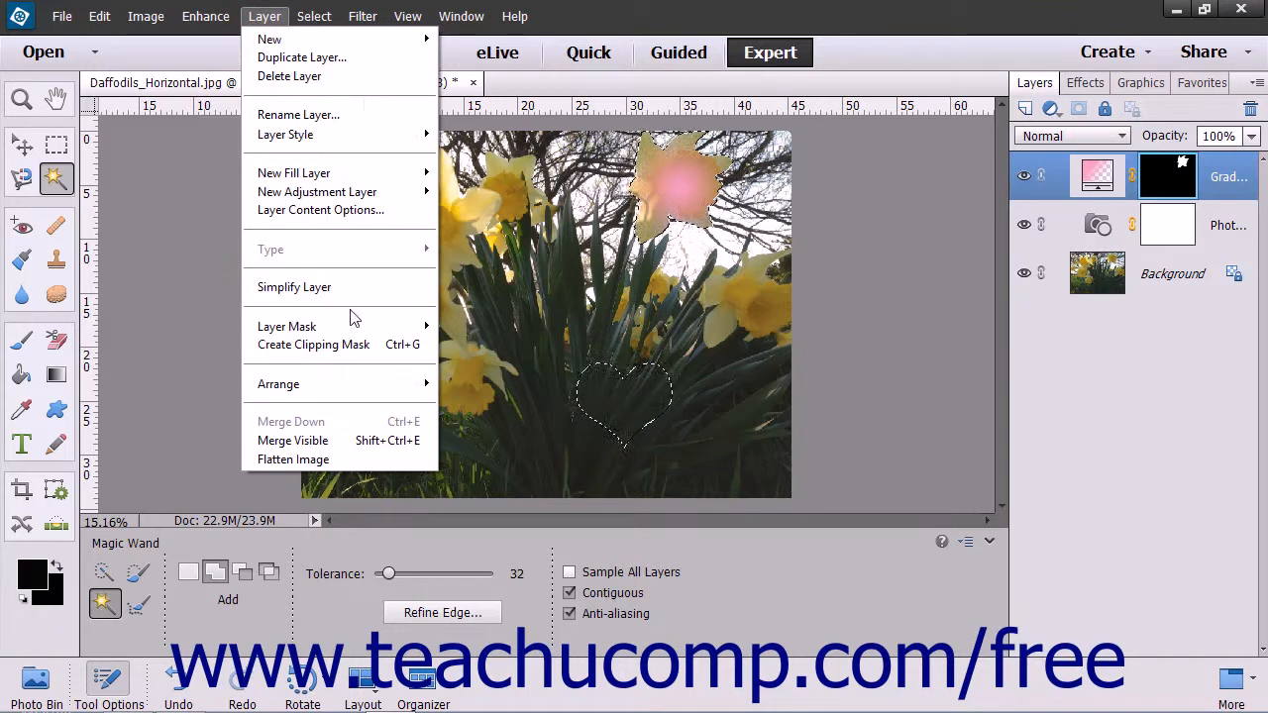
pyautogui.moveTo(359, 329)
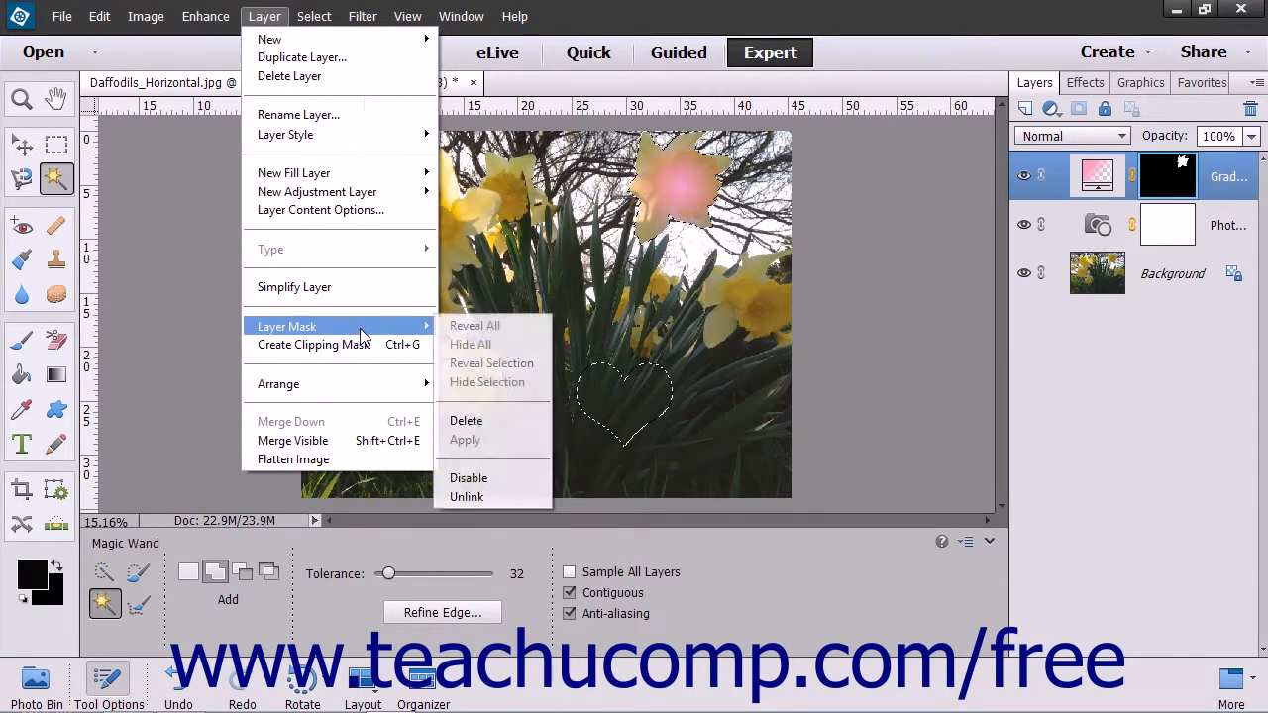
pyautogui.click(525, 420)
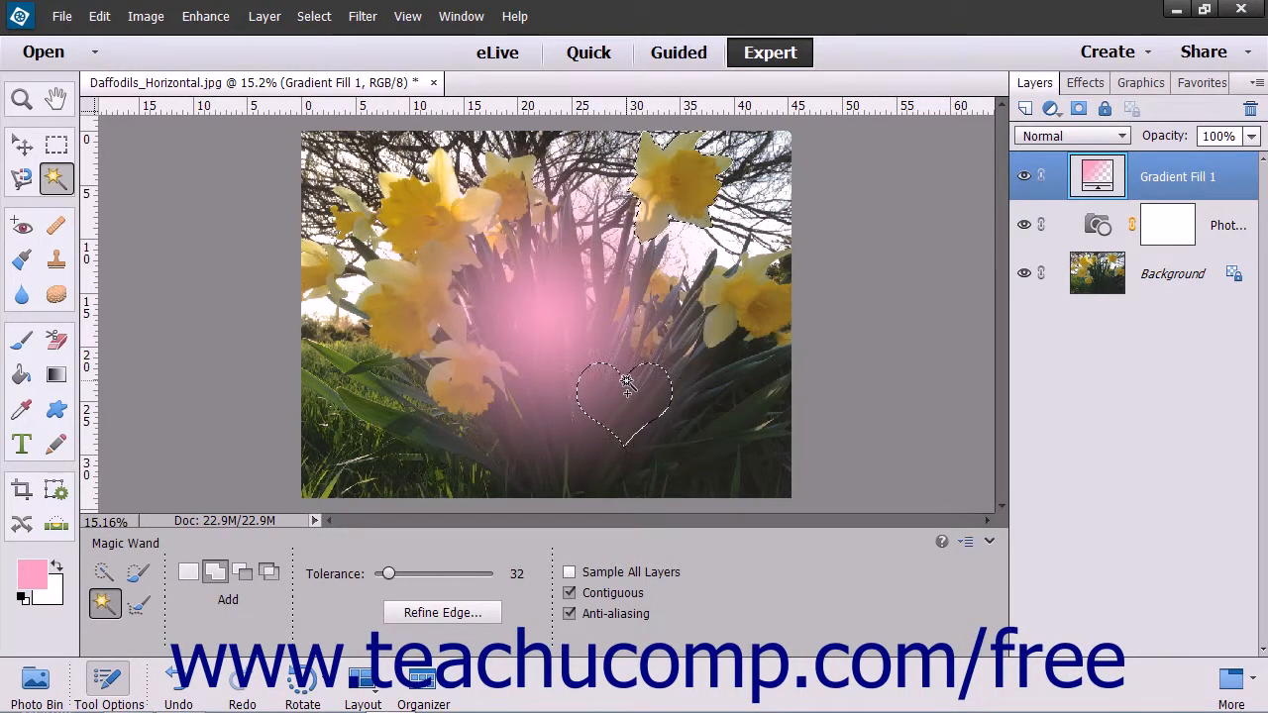
pyautogui.click(1080, 109)
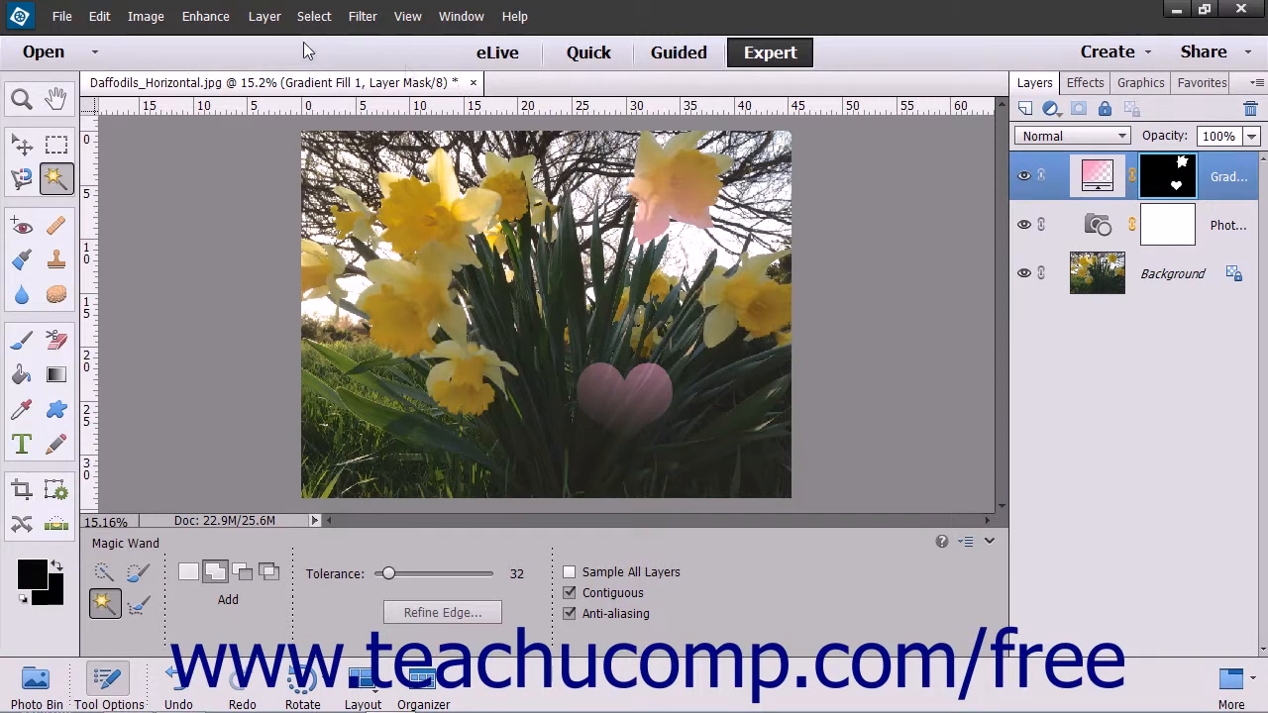
# - Disable and re-enable the Gradient Fill layer's mask, twice in a row
pyautogui.click(265, 16)
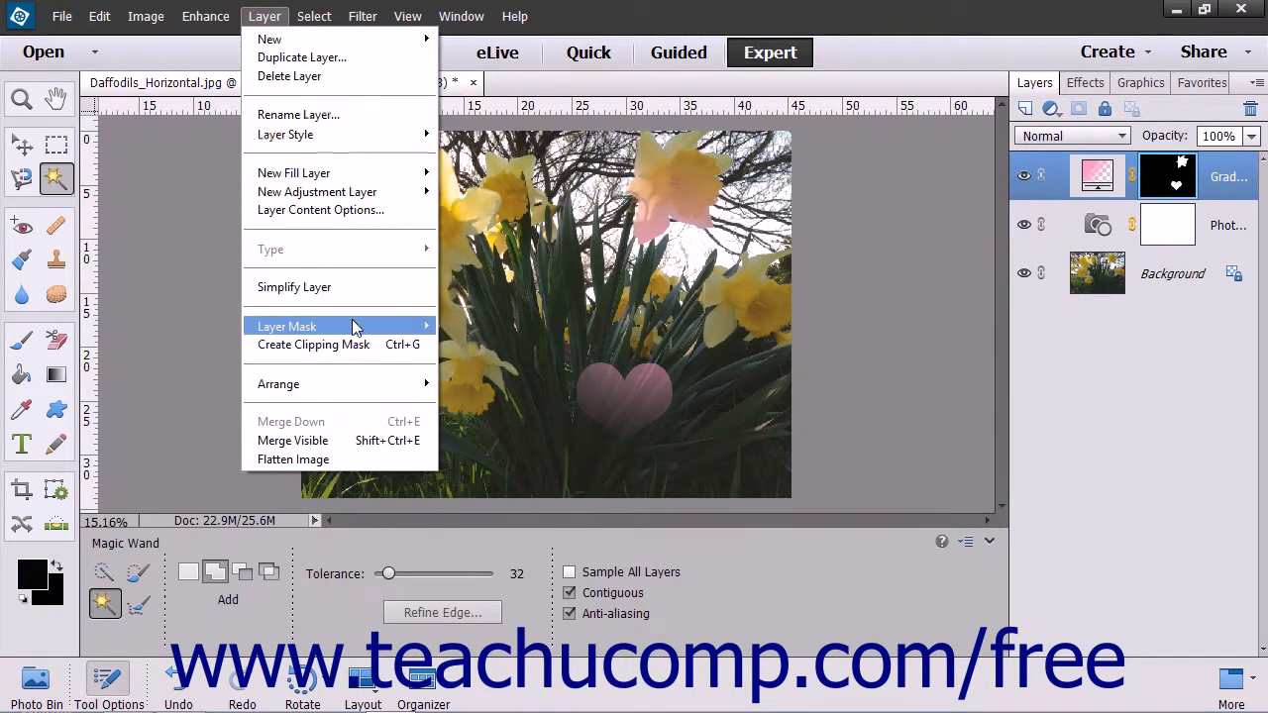
pyautogui.moveTo(354, 327)
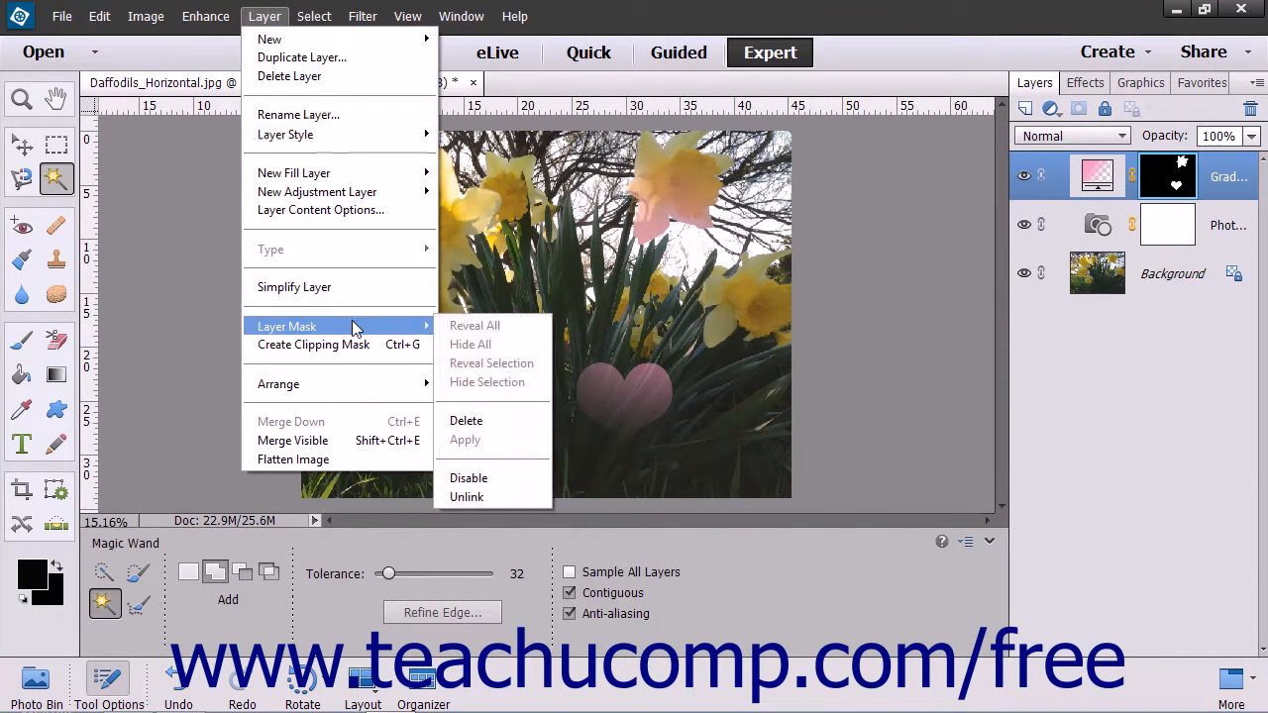
pyautogui.click(468, 478)
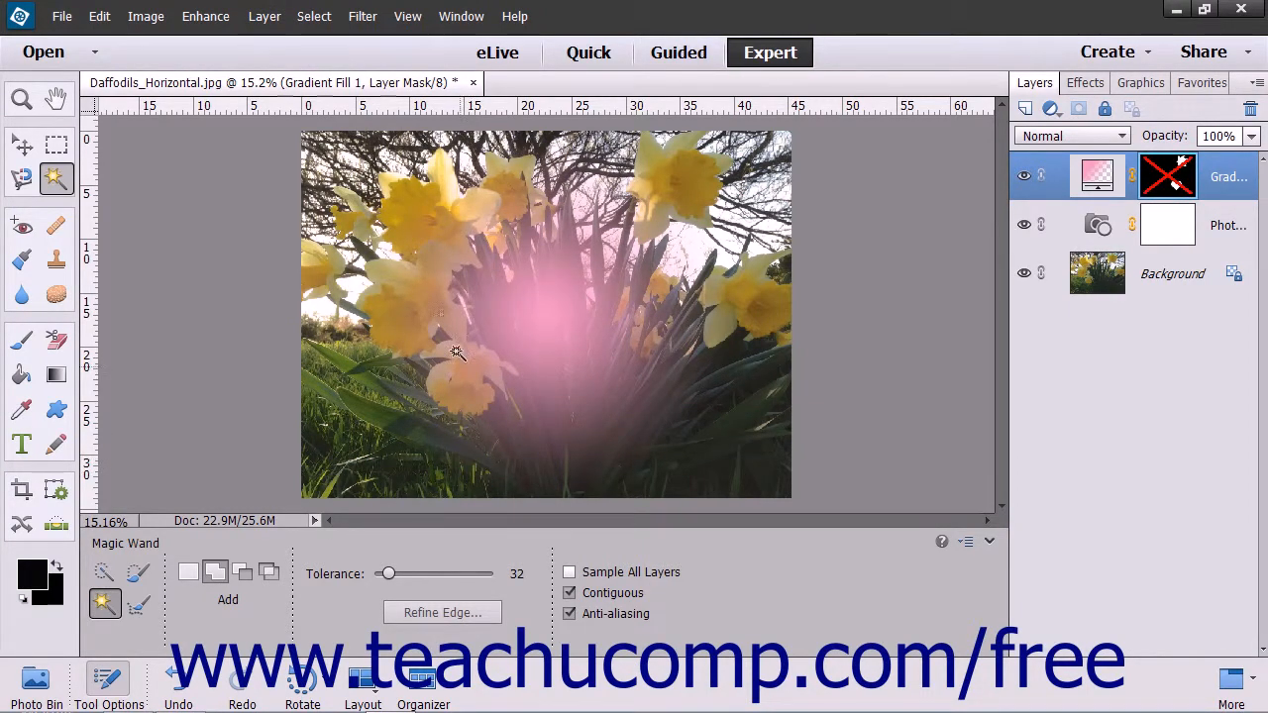
pyautogui.click(265, 18)
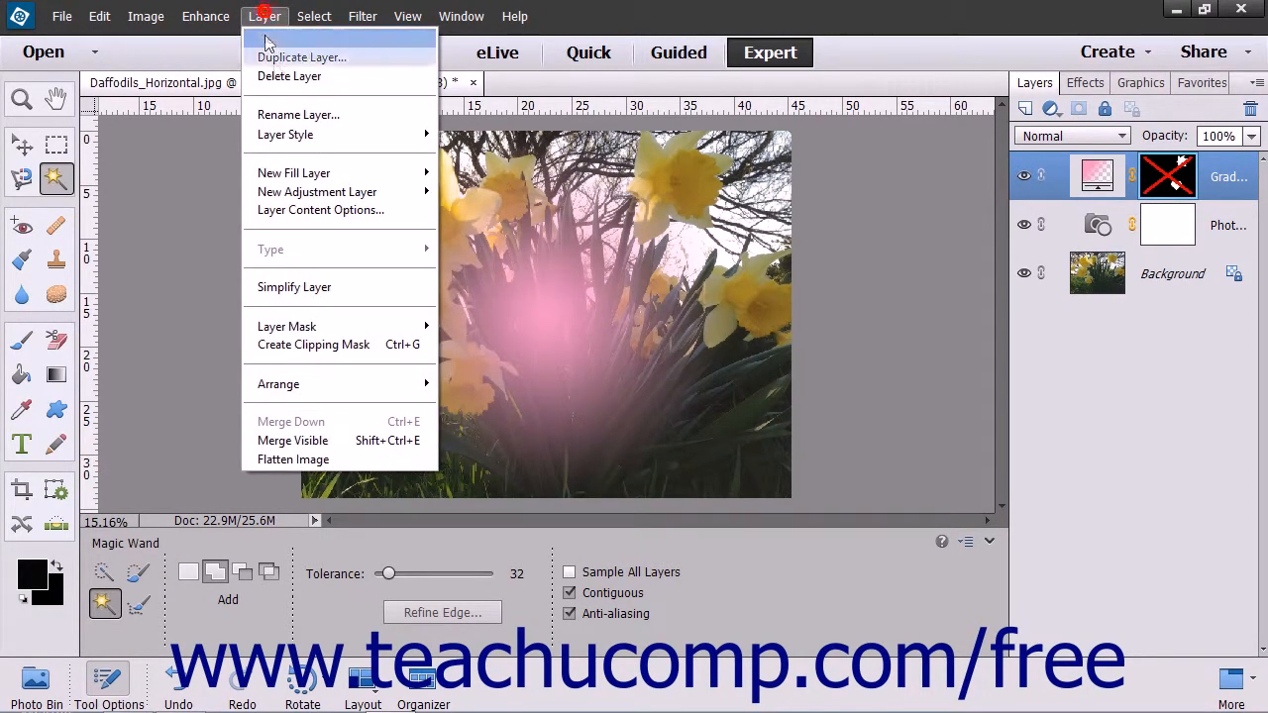
pyautogui.moveTo(329, 337)
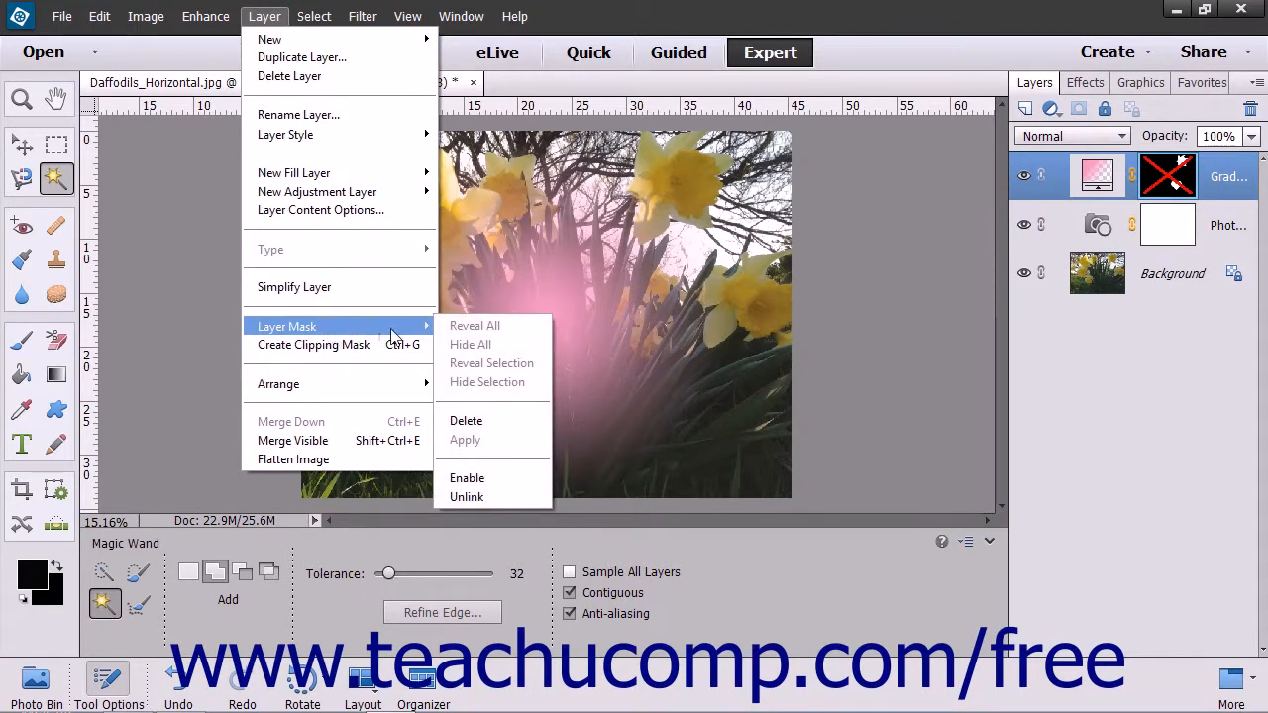
pyautogui.click(467, 481)
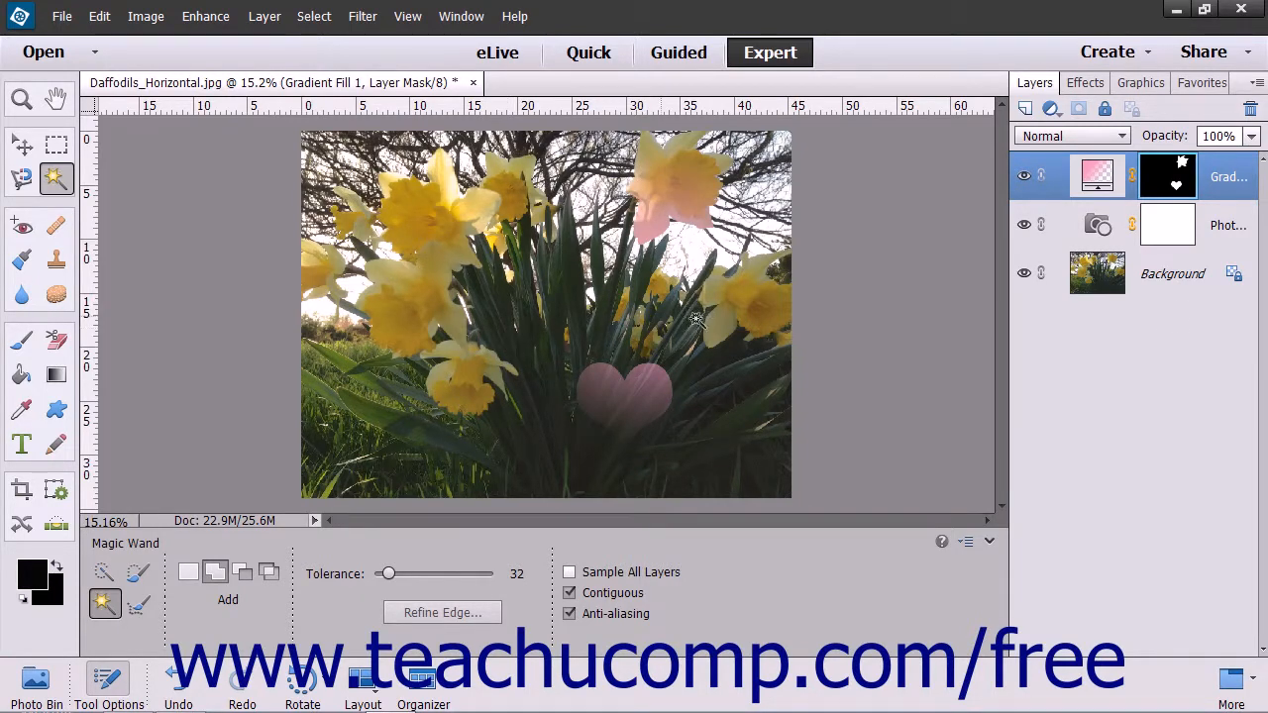
pyautogui.keyDown('shift'); pyautogui.click(1157, 182); pyautogui.keyUp('shift')
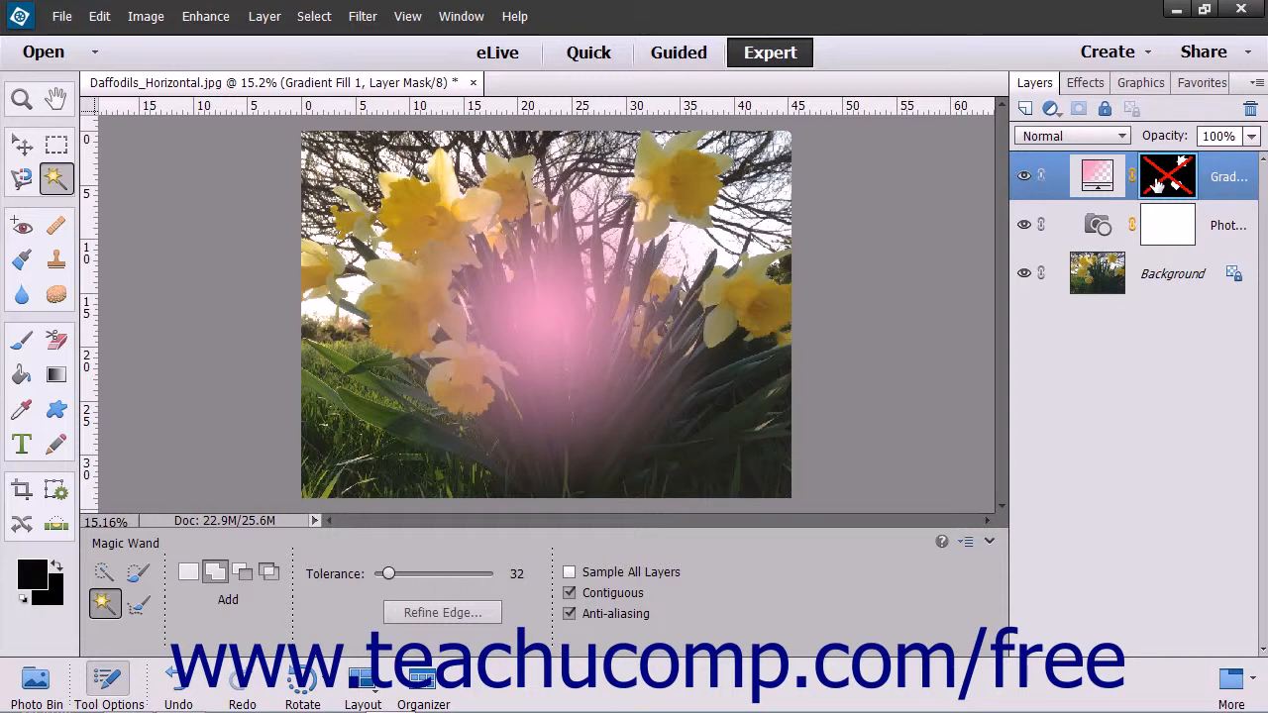
pyautogui.keyDown('shift'); pyautogui.click(1156, 182); pyautogui.keyUp('shift')
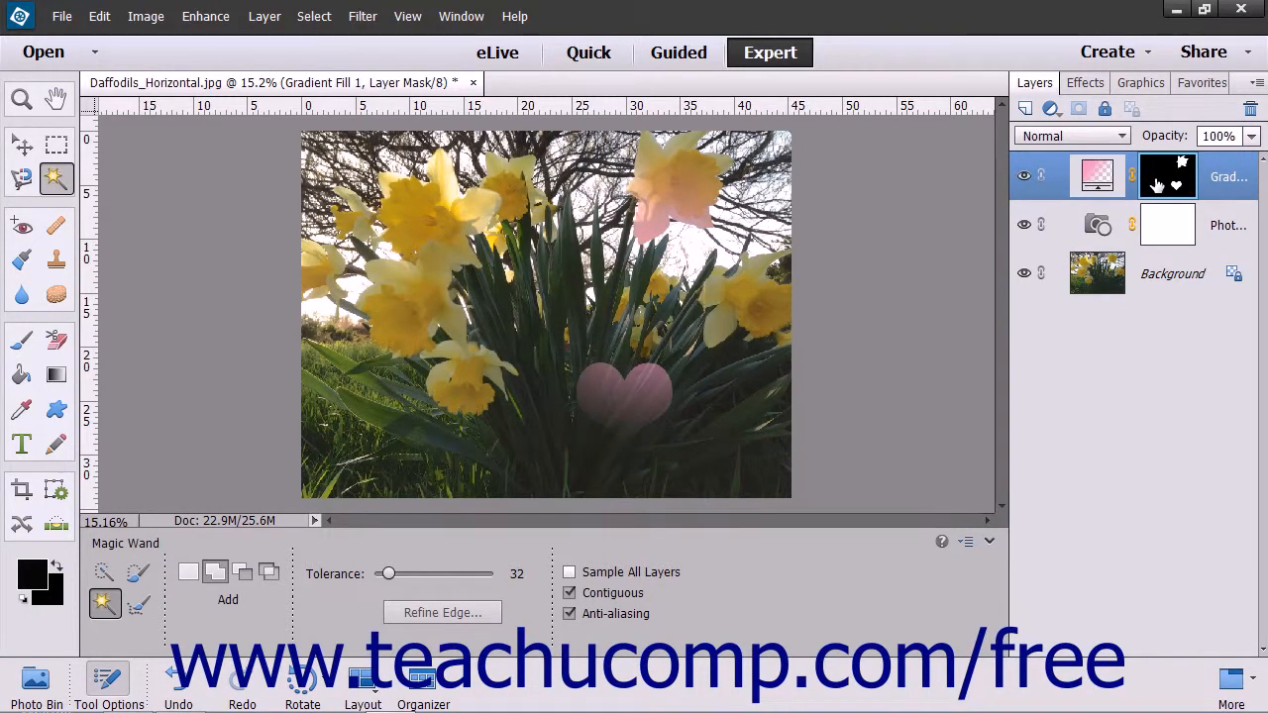